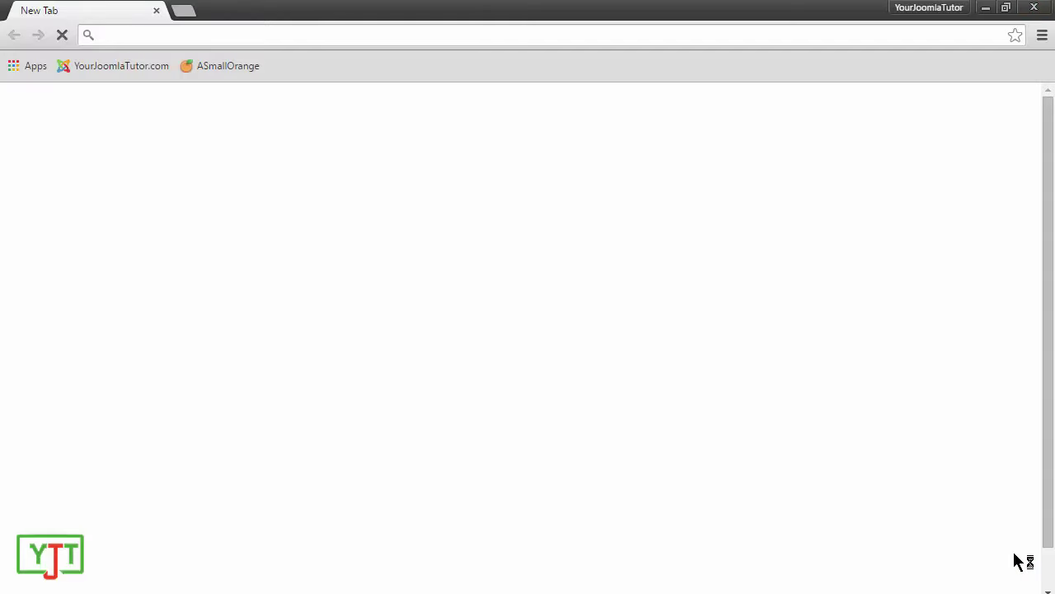
type("www.")
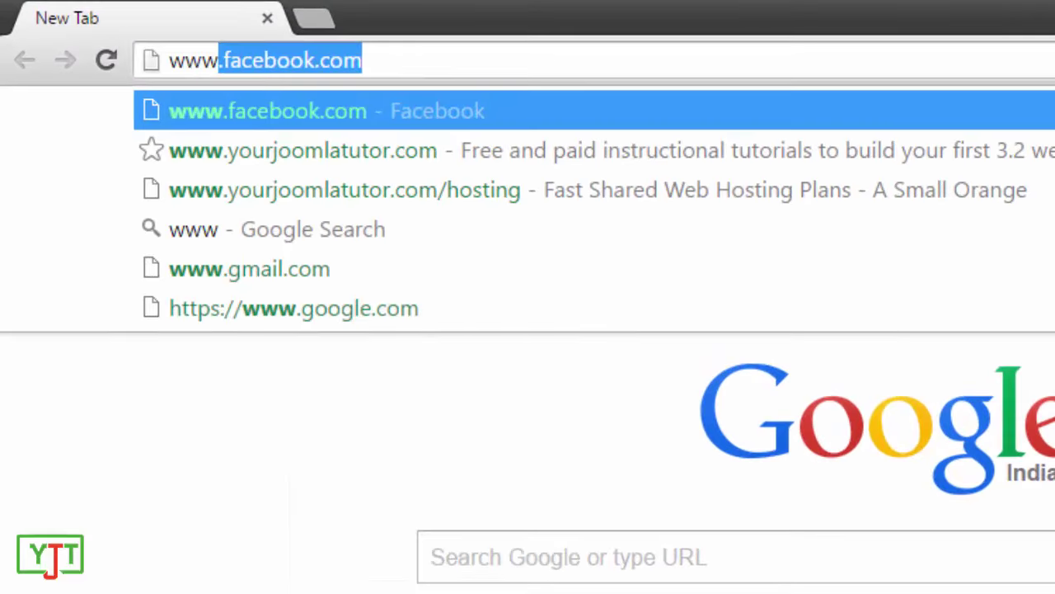
type("yourjoomlat")
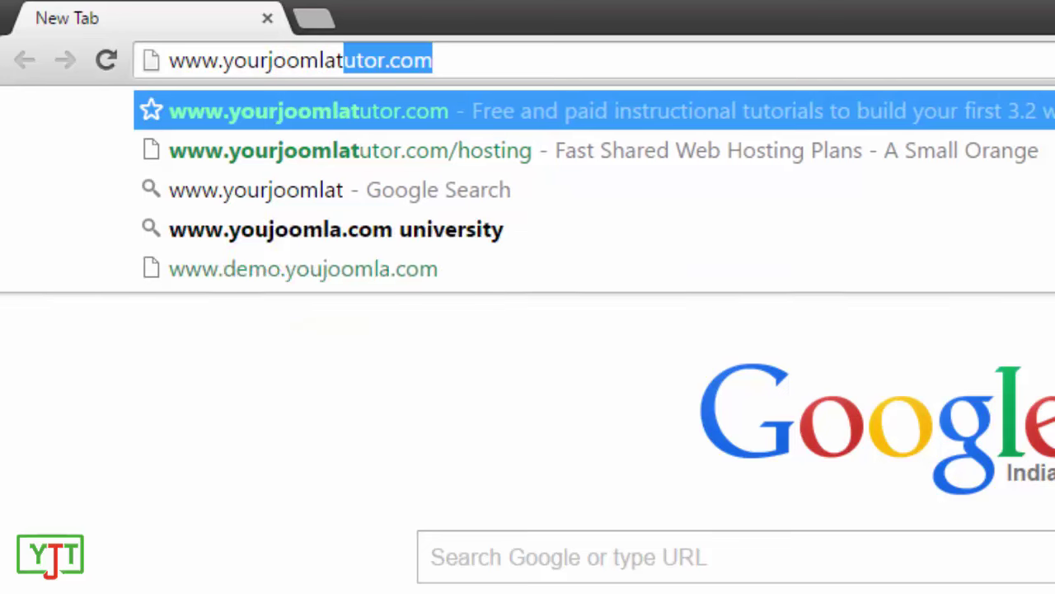
type("utor.com/")
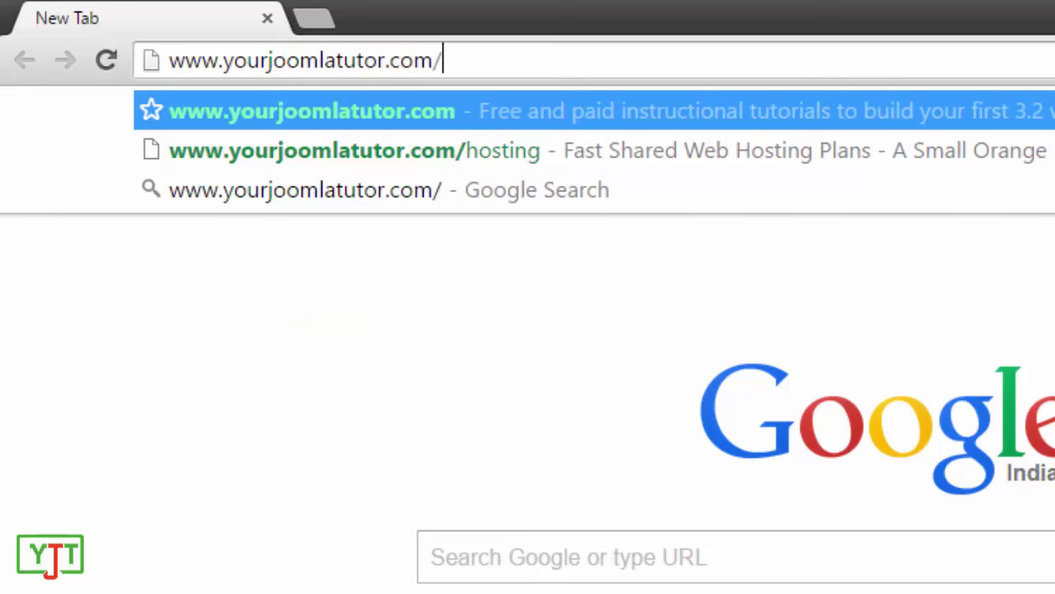
type("hosting")
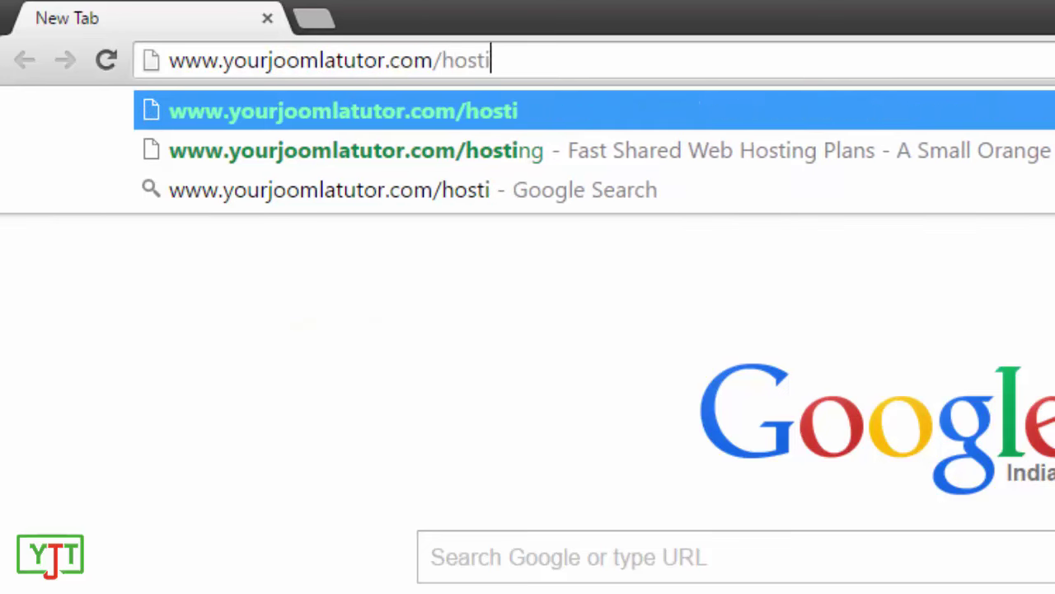
key("Return")
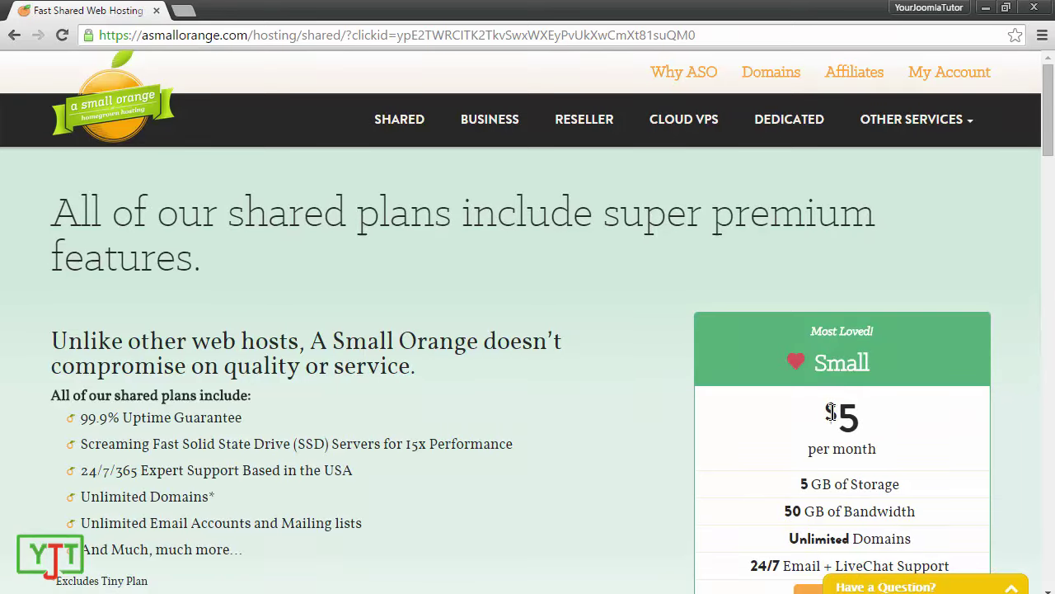
Step: Compare the shared hosting plans and sign up for the Small plan at $5 per month
left_click_drag(826, 381, 904, 476)
left_click(907, 424)
scroll(907, 424, "down", 5)
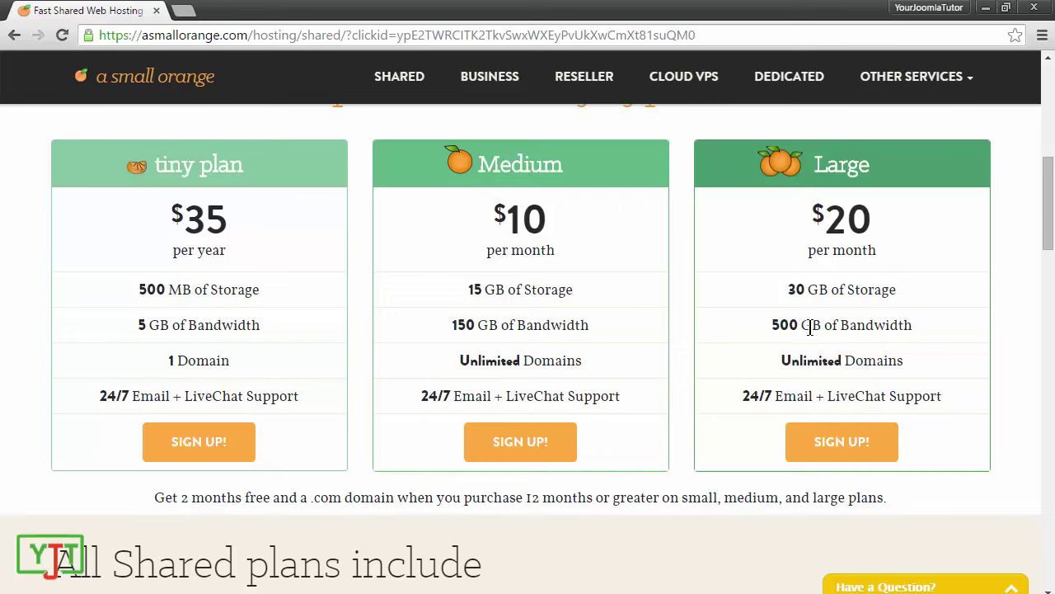
scroll(810, 328, "up", 5)
scroll(1040, 132, "down", 2)
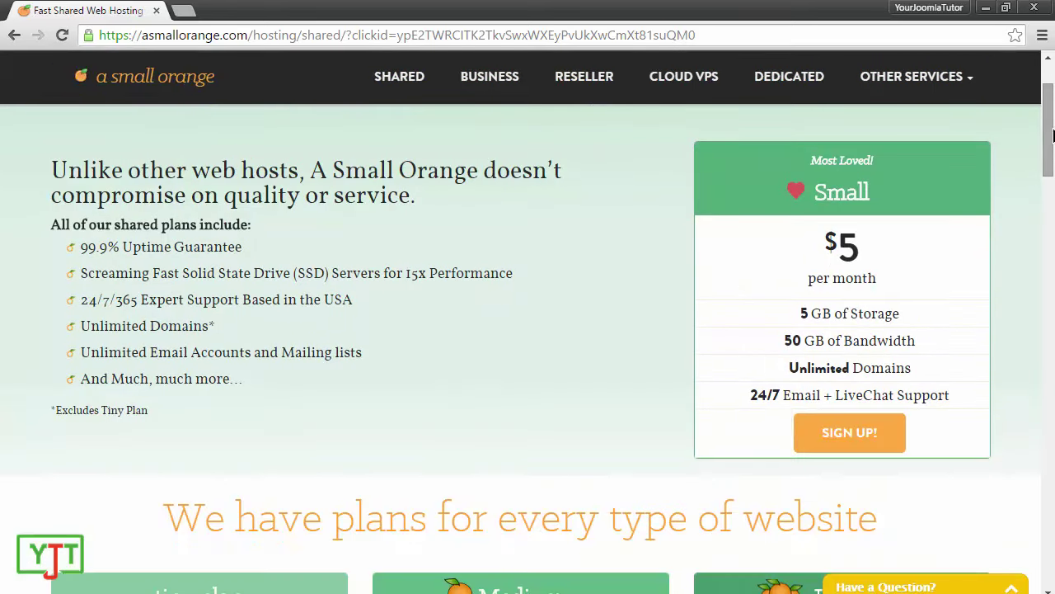
left_click(847, 444)
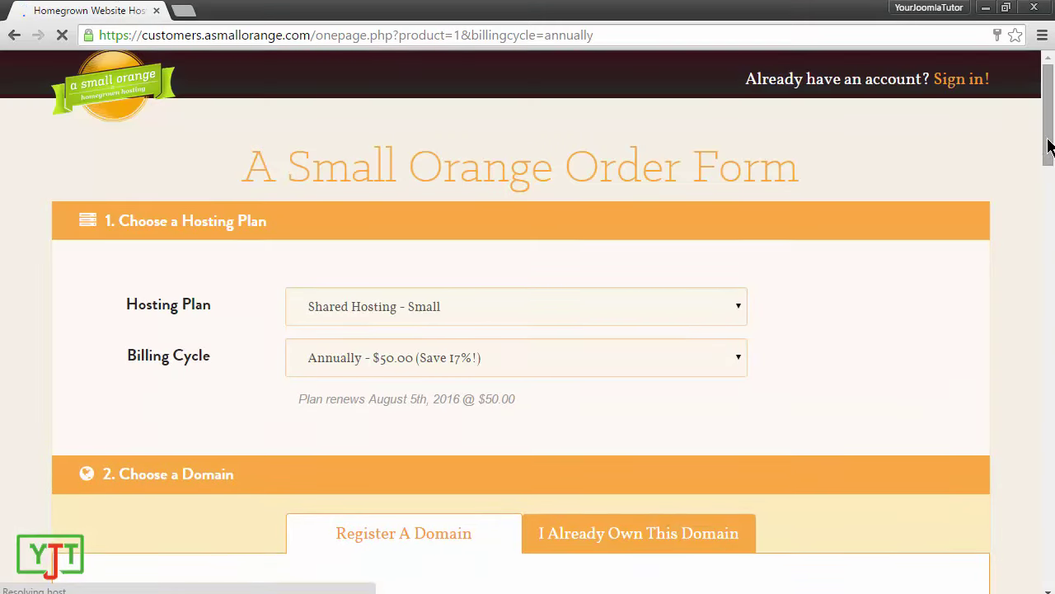
Step: Choose the annual billing cycle at $50.00 for the Small shared hosting plan
scroll(926, 238, "down", 1)
left_click(355, 275)
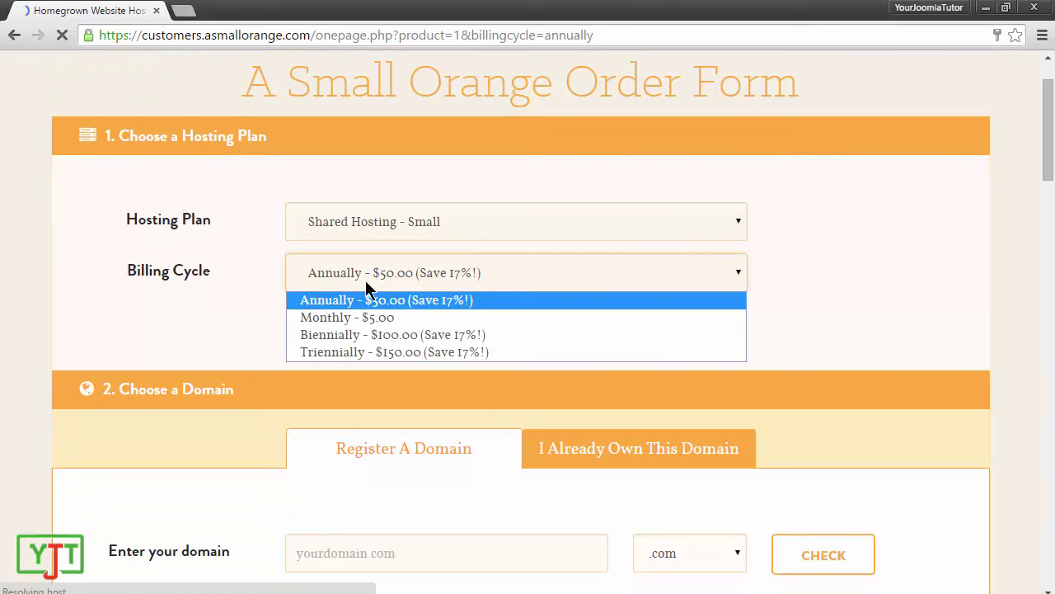
left_click(393, 299)
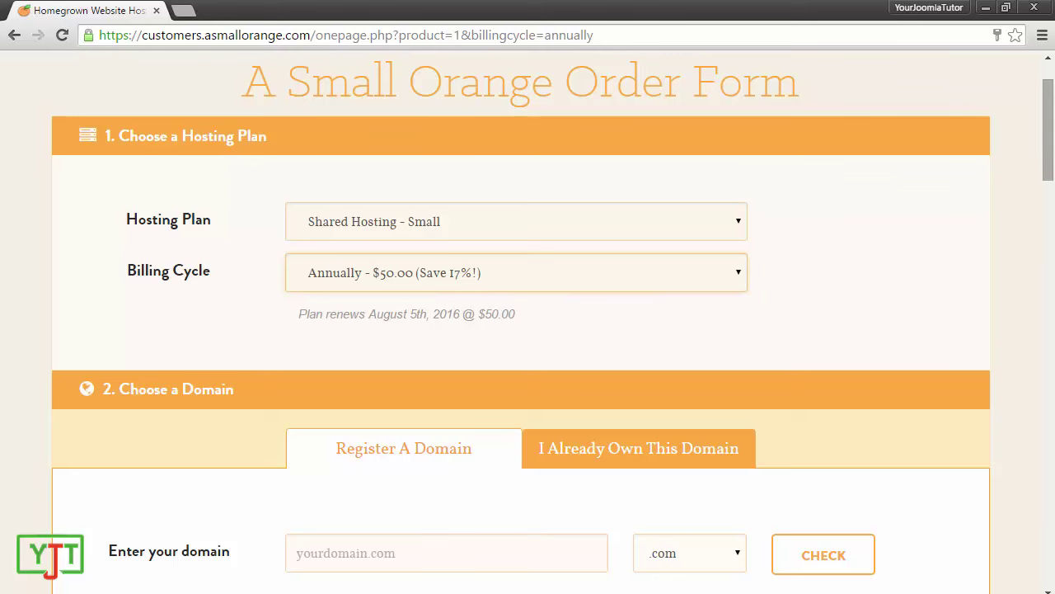
Step: Check the domain thisismynewmarketingwebsite with the .com extension and save it without private registration
scroll(409, 257, "down", 4)
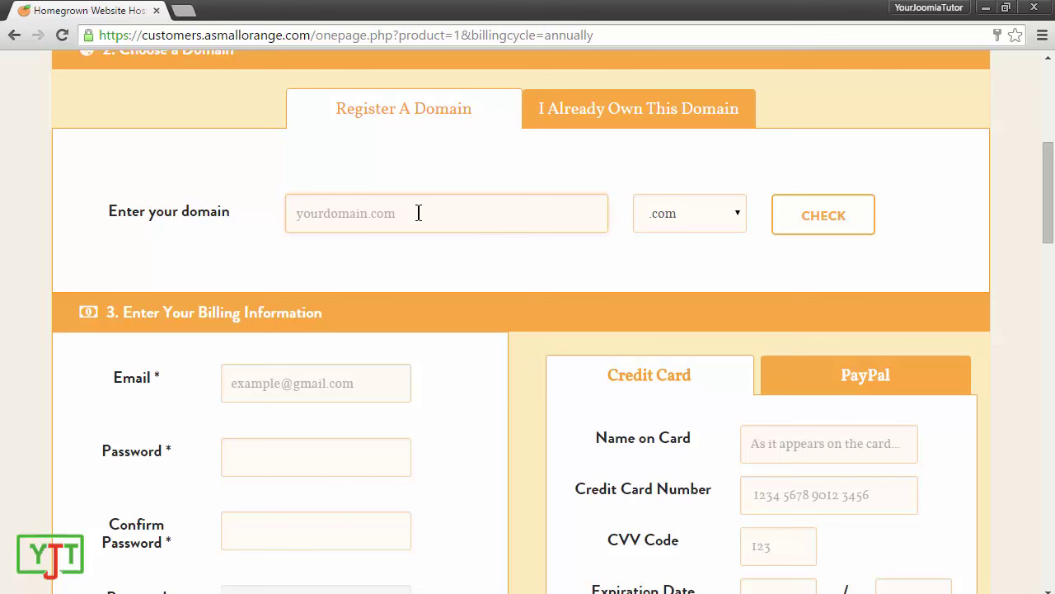
type("thisismynewmar")
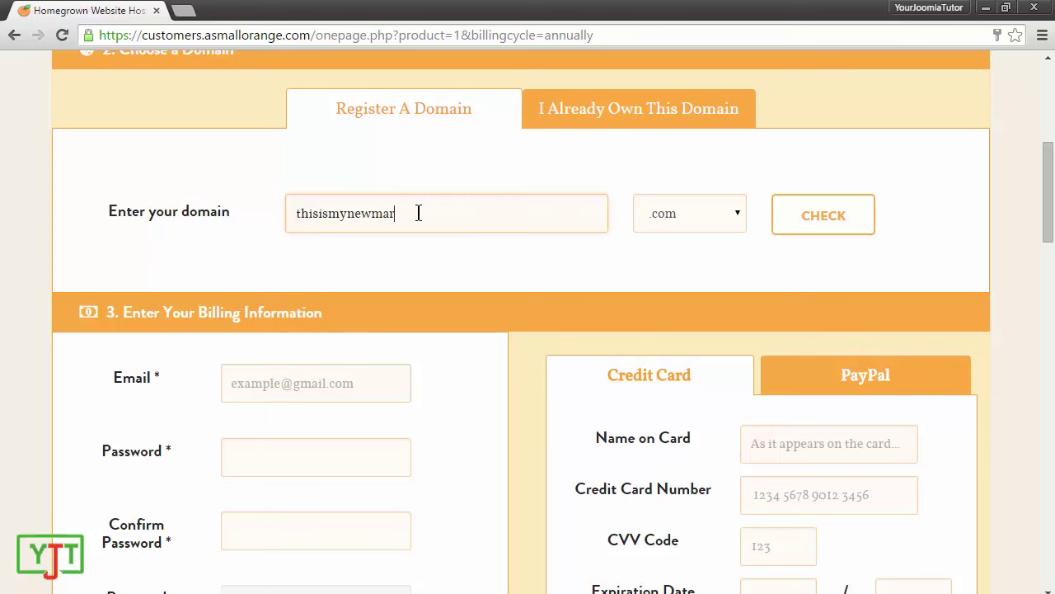
type("ketingwebsite")
left_click(823, 217)
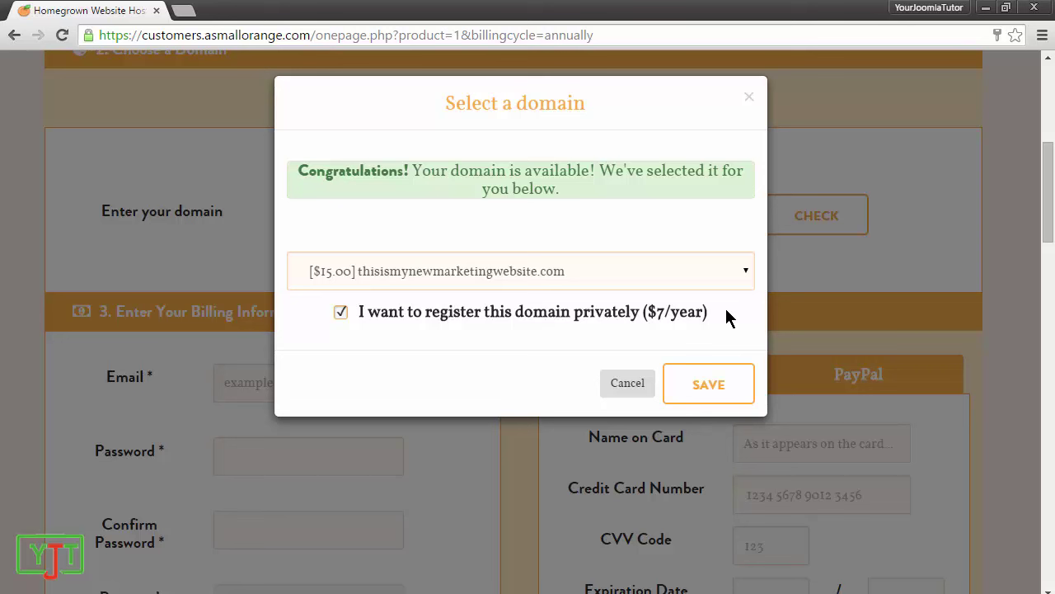
left_click(340, 312)
left_click(724, 401)
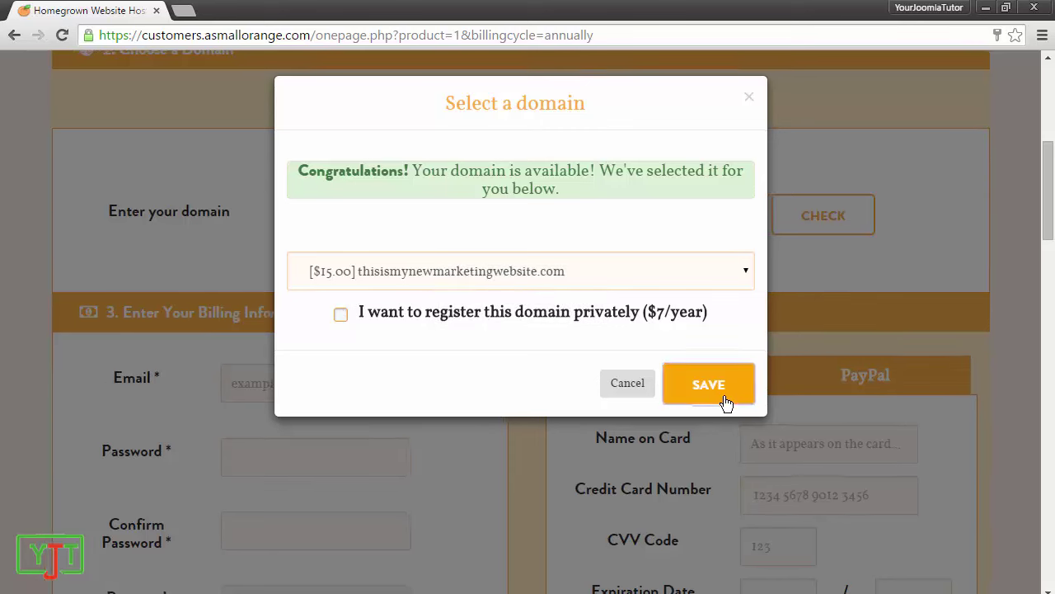
Step: Fill in the account e-mail address in the billing information, using the saved suggestion
scroll(219, 273, "down", 2)
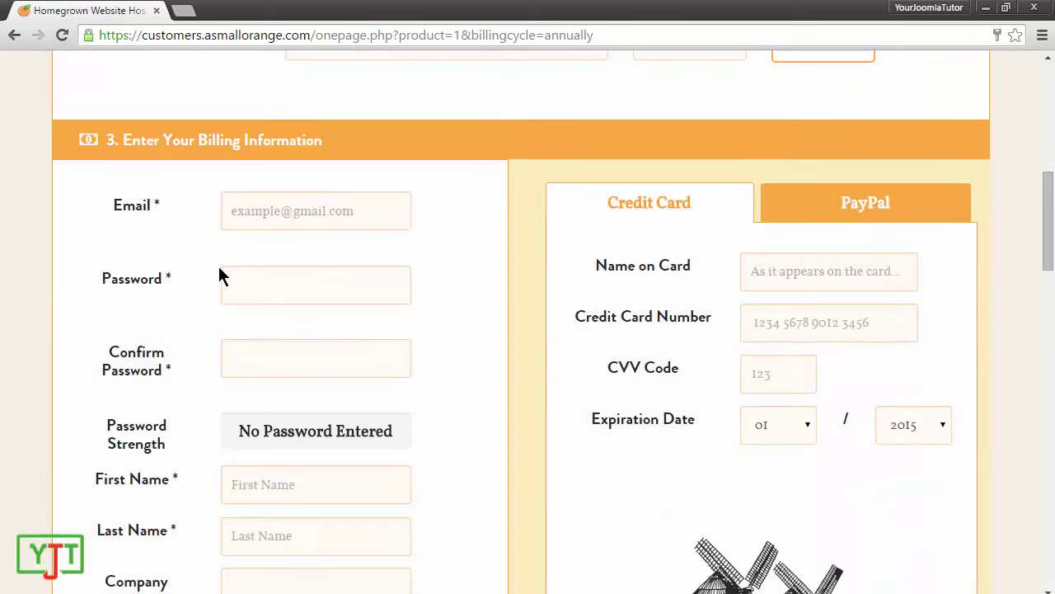
left_click(245, 218)
type("y")
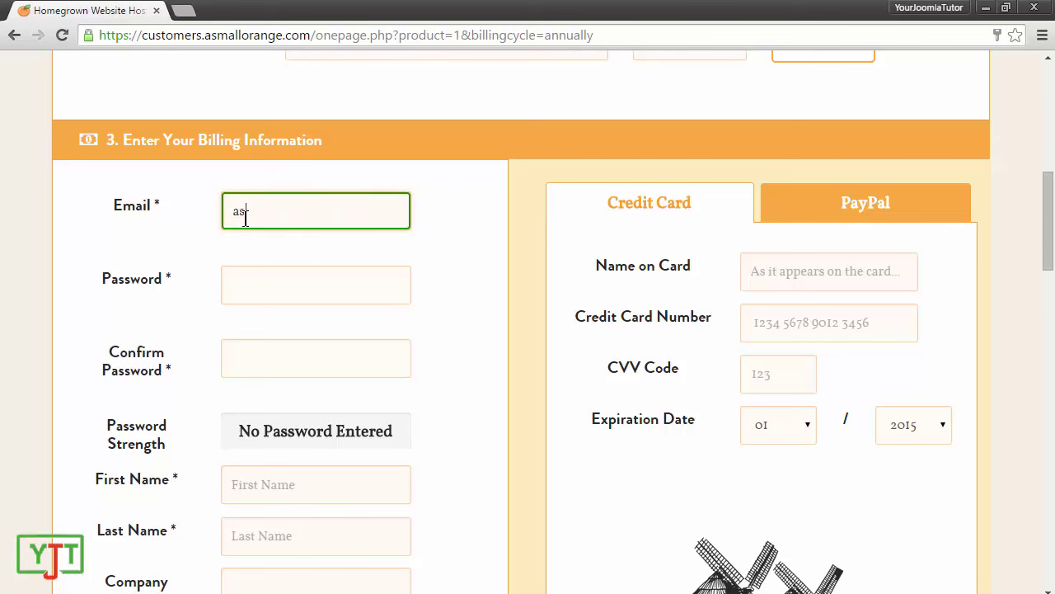
key("BackSpace")
type("your")
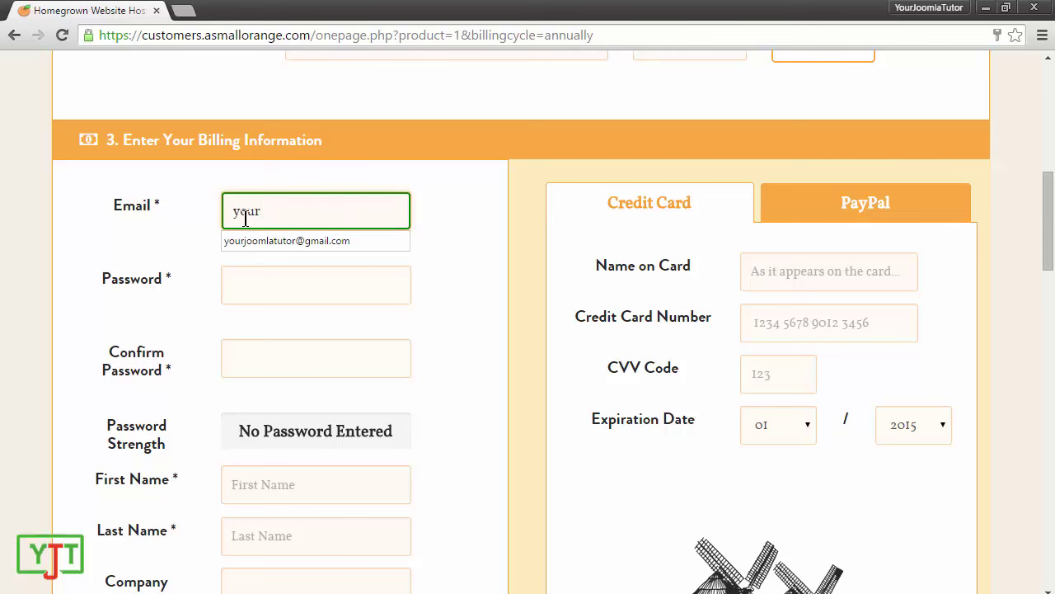
key("Down")
key("Return")
Step: Look through the password, name, company, phone and address fields of the billing information without filling them in
left_click(291, 282)
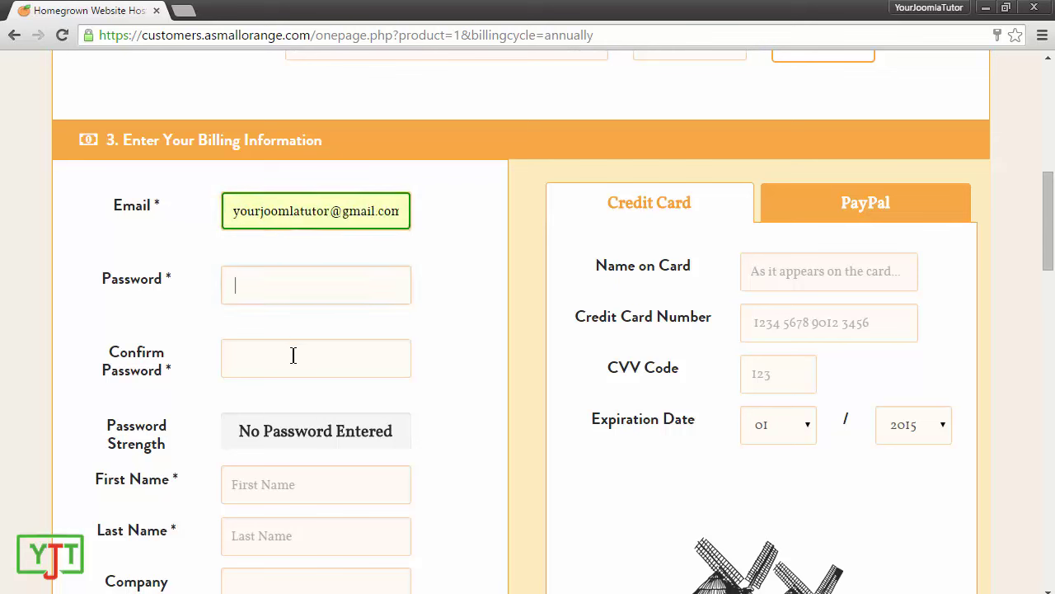
left_click(292, 356)
scroll(256, 488, "down", 3)
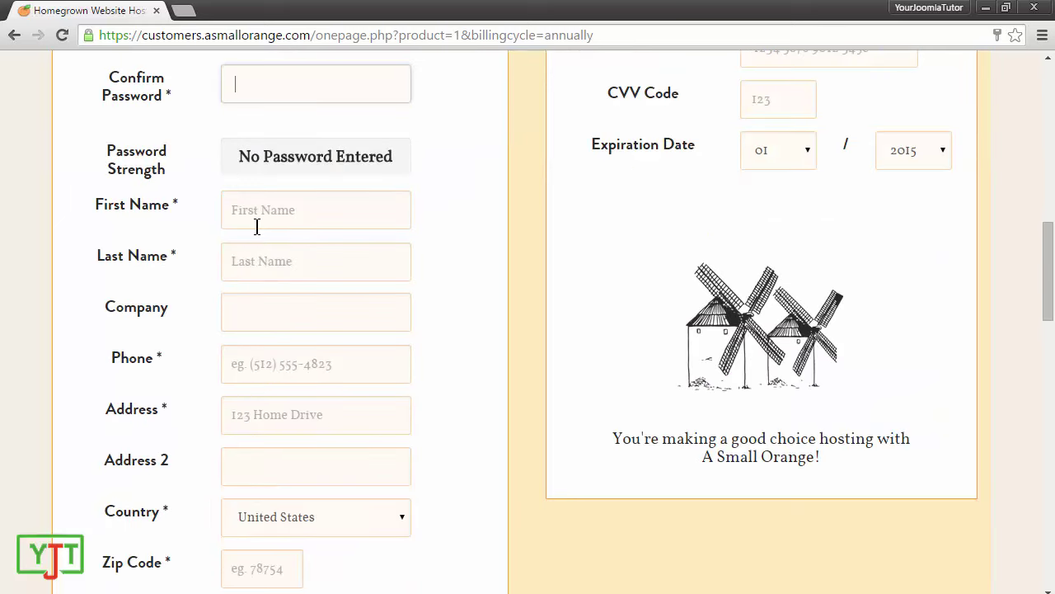
left_click(257, 224)
left_click(266, 252)
left_click(289, 314)
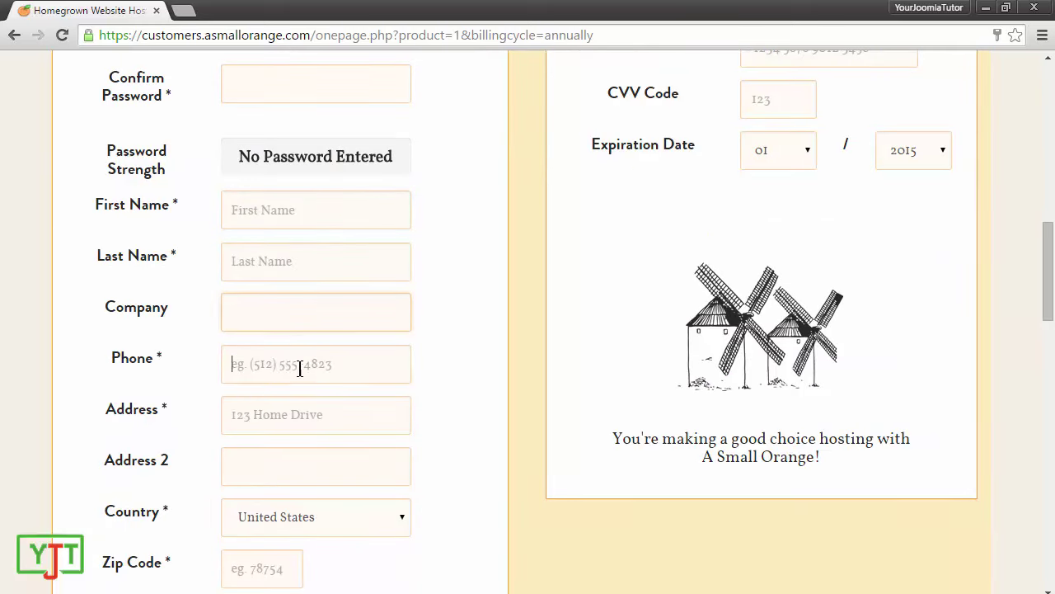
left_click(283, 363)
scroll(945, 337, "down", 2)
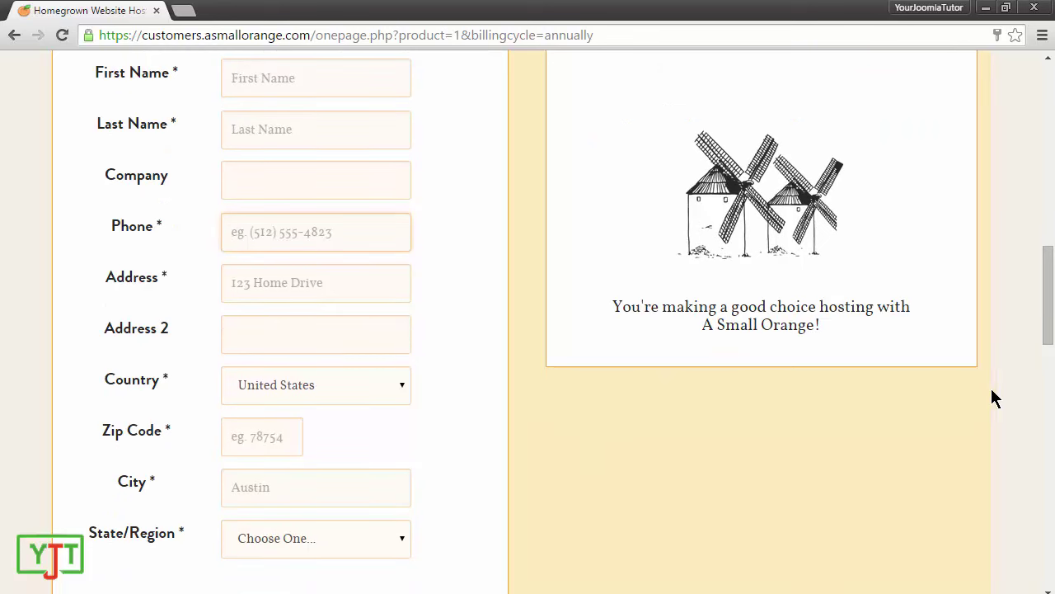
scroll(528, 322, "down", 3)
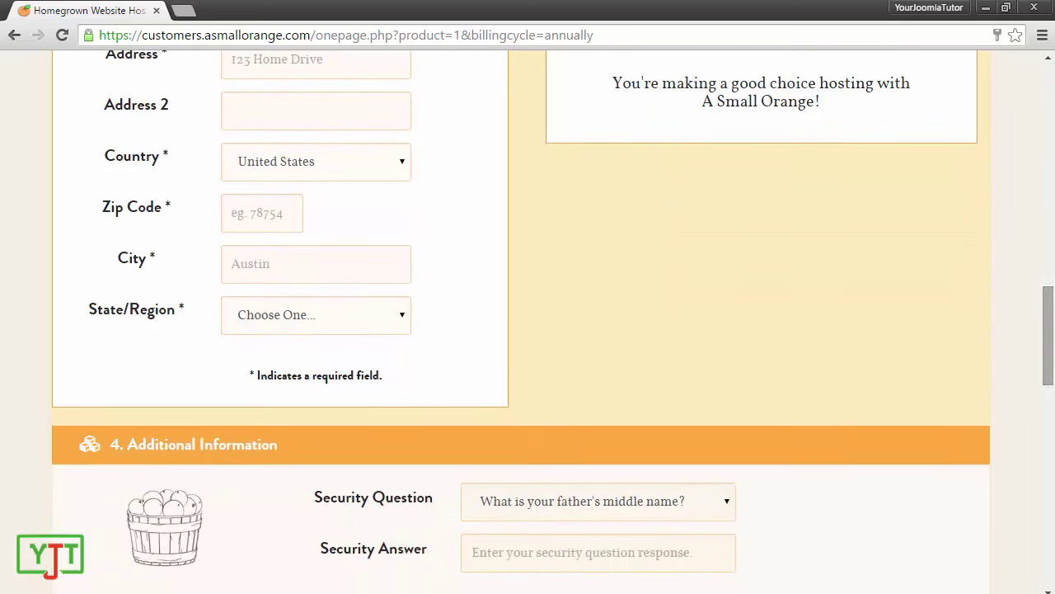
Step: Look over the credit card payment fields, from the card name and number to the expiration date
scroll(527, 321, "up", 6)
scroll(527, 321, "up", 3)
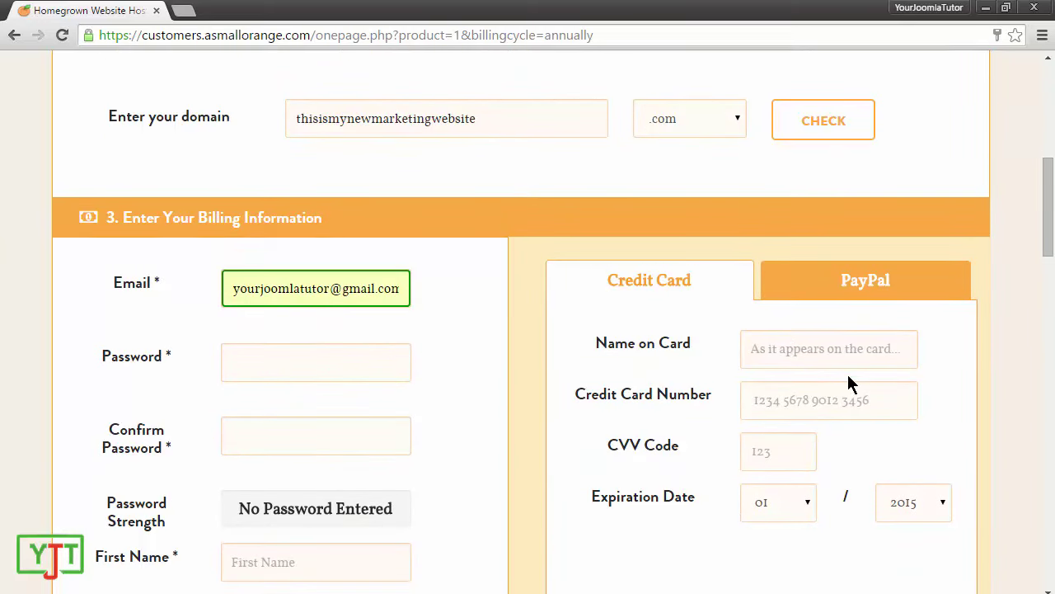
key("Tab")
key("Tab")
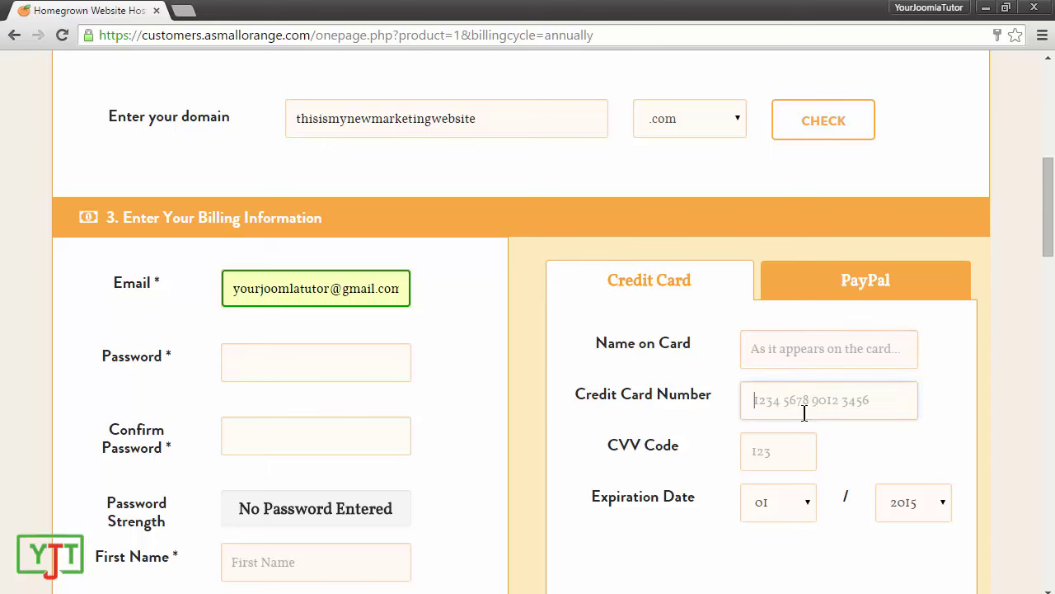
left_click(901, 515)
Step: View the available security questions in the additional information section without changing the selection
scroll(989, 353, "down", 11)
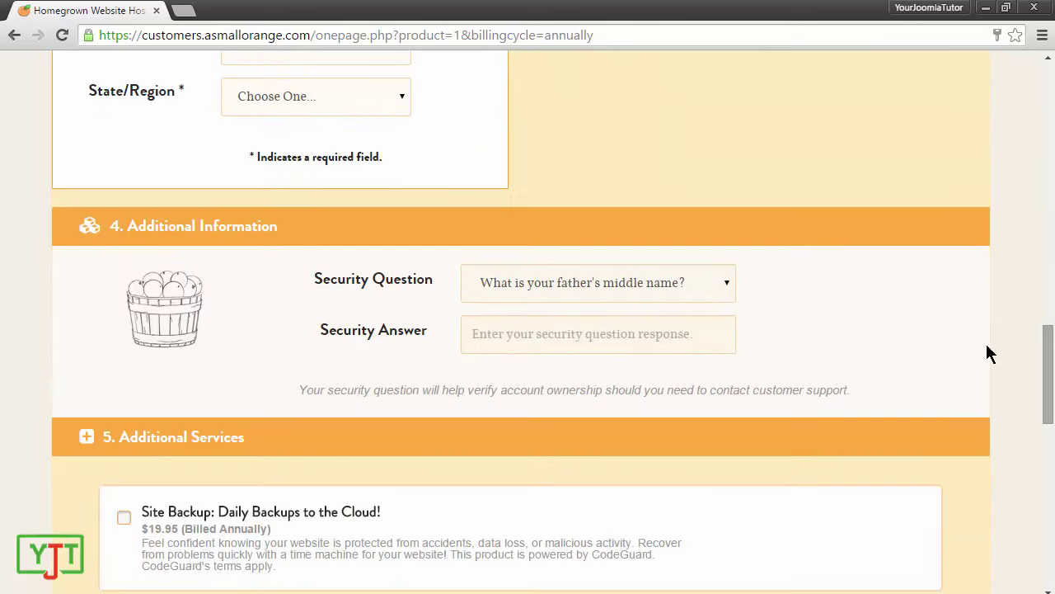
left_click(539, 283)
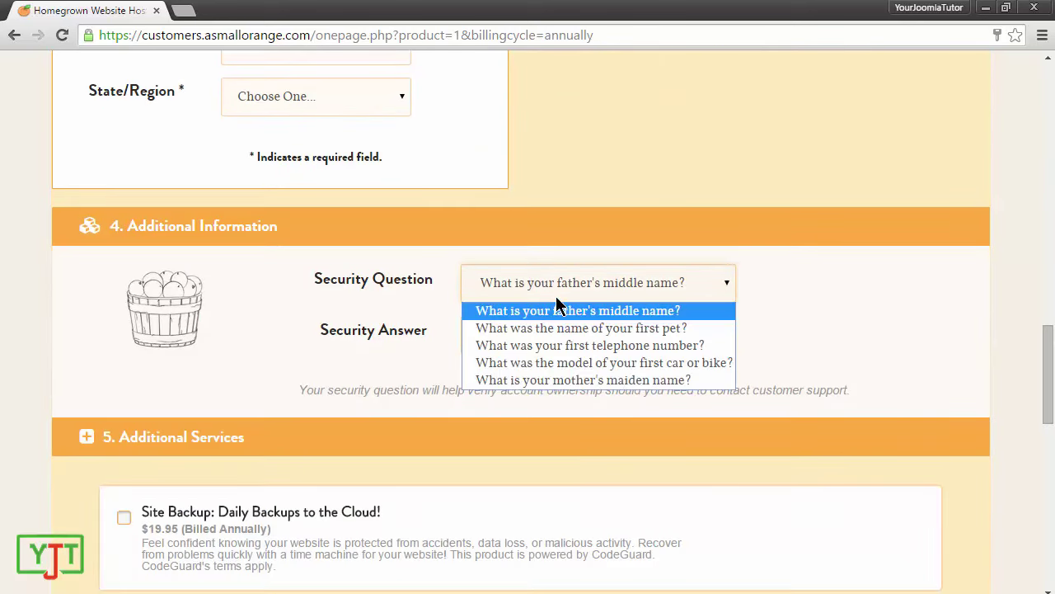
left_click(815, 312)
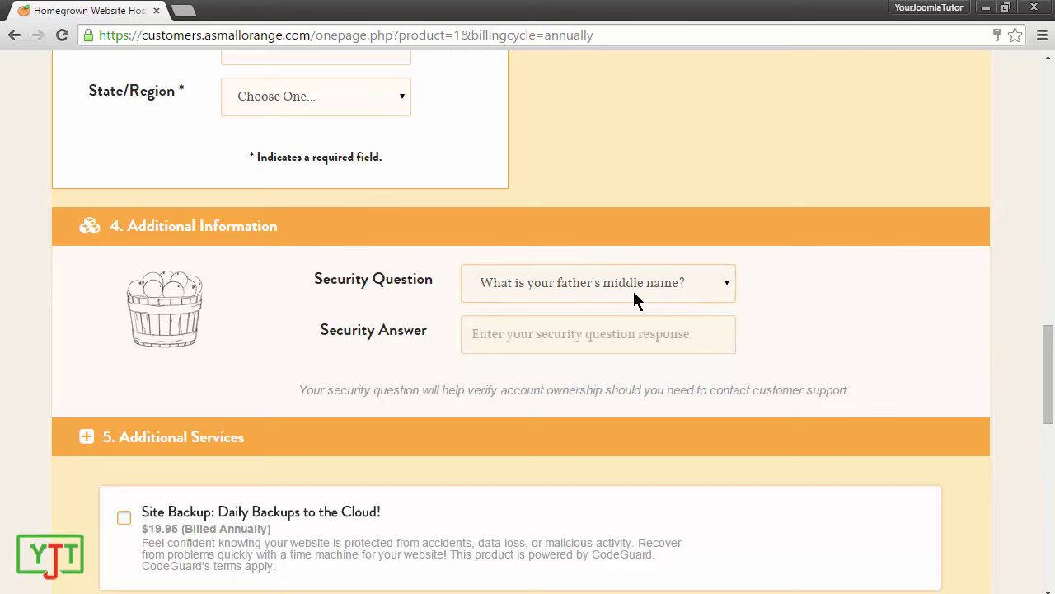
Step: Apply the coupon code yourjoomlatutor to the order and check the discounted total
left_click_drag(1049, 364, 1051, 469)
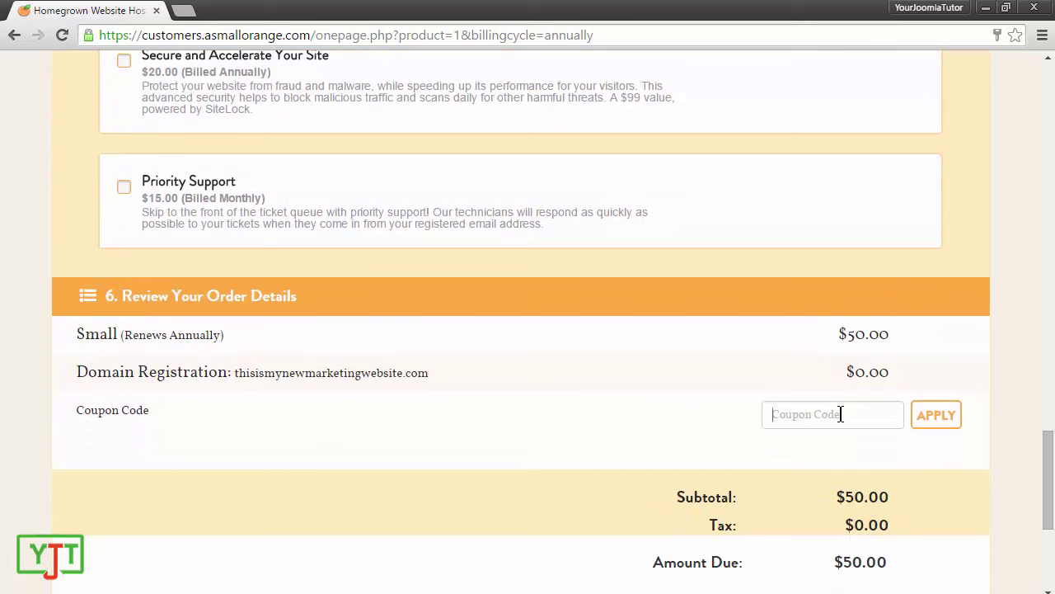
left_click(777, 414)
type("yo")
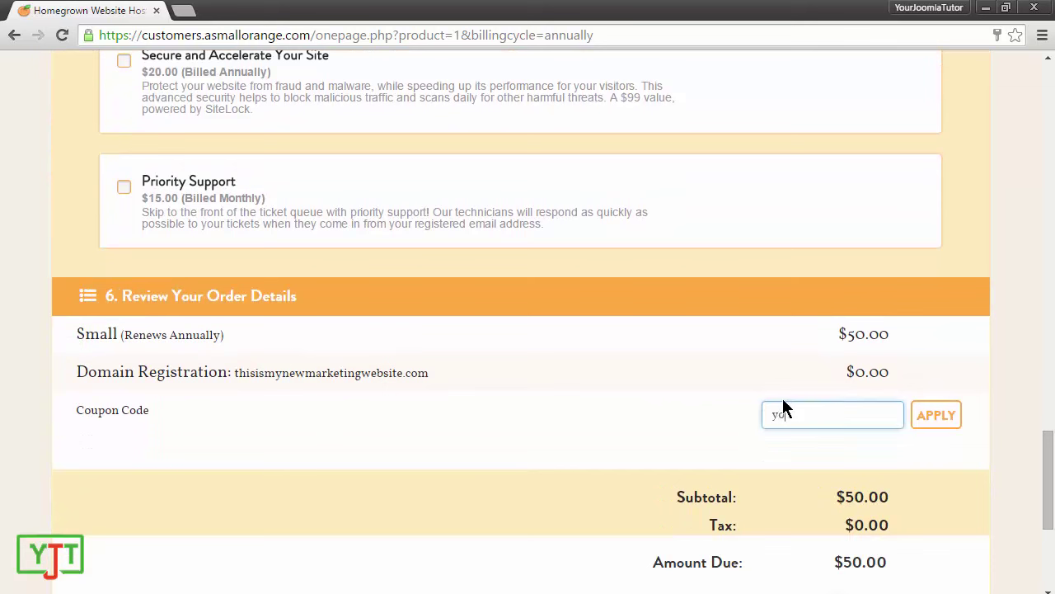
type("urjoomlatutor")
left_click(945, 421)
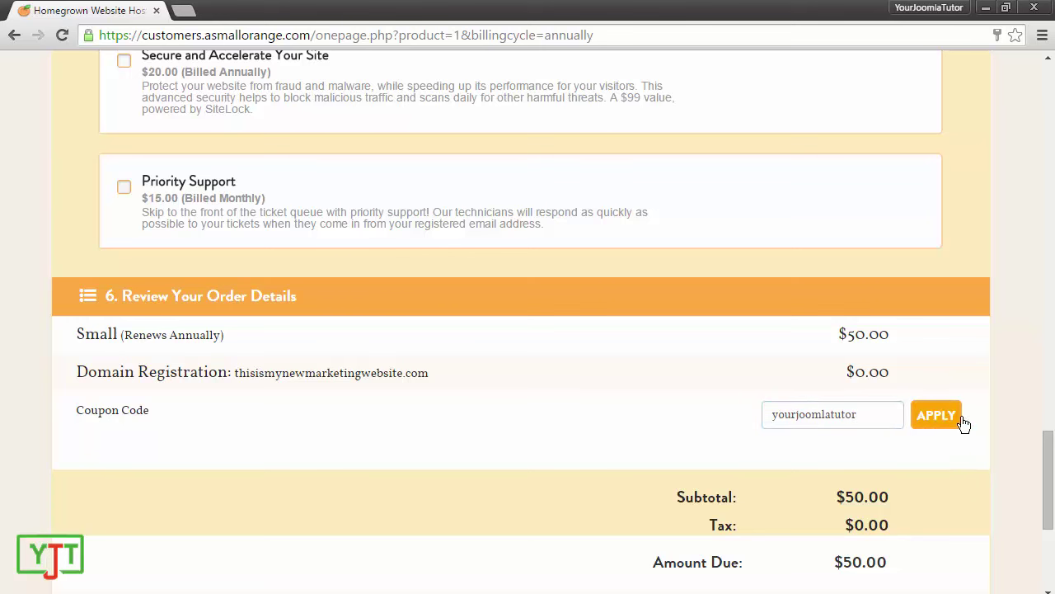
scroll(870, 249, "down", 3)
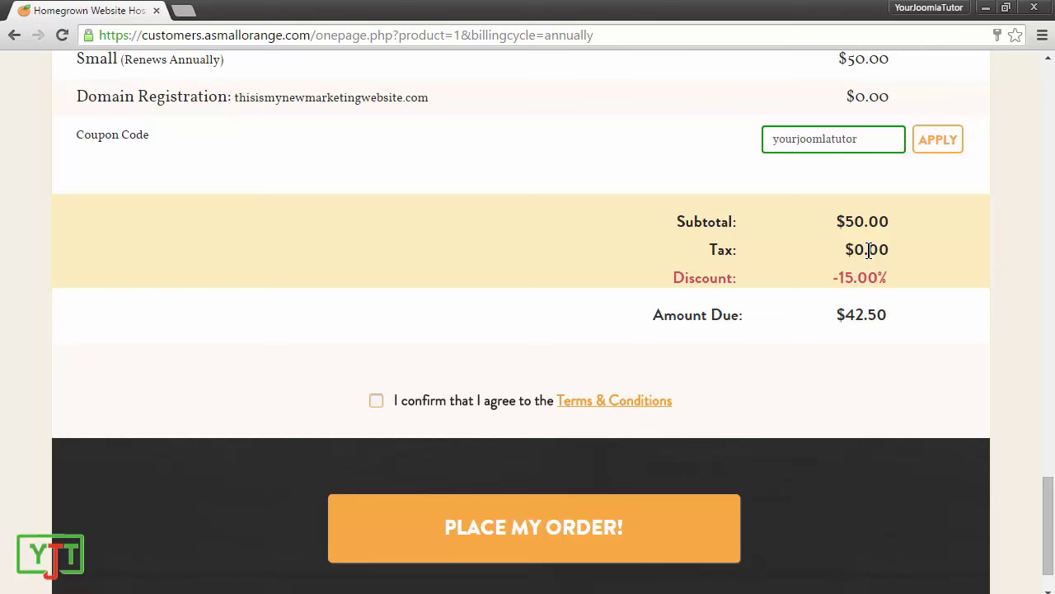
Step: Clear the coupon code and update the order without it
double_click(812, 139)
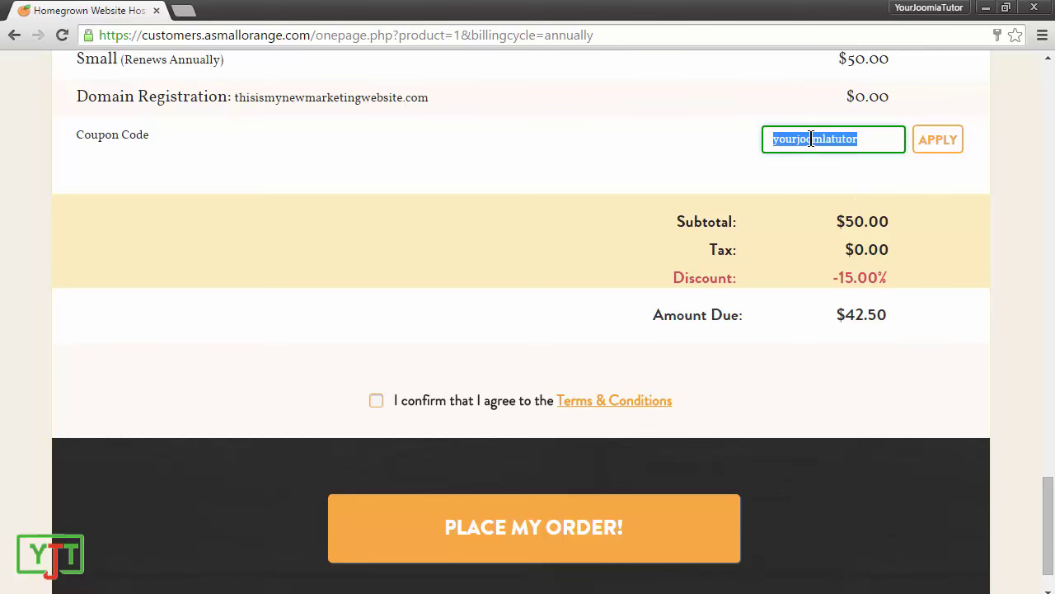
key("BackSpace")
left_click(942, 147)
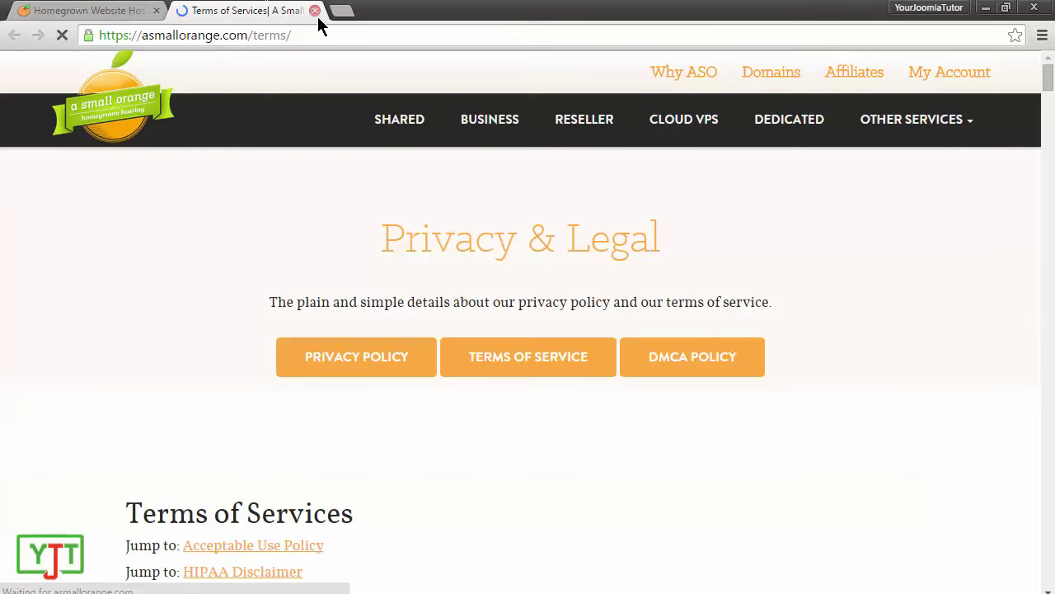
Step: Close the Terms of Services page, agree to the Terms & Conditions, and try to place the order
left_click(316, 11)
scroll(587, 423, "down", 1)
left_click(508, 463)
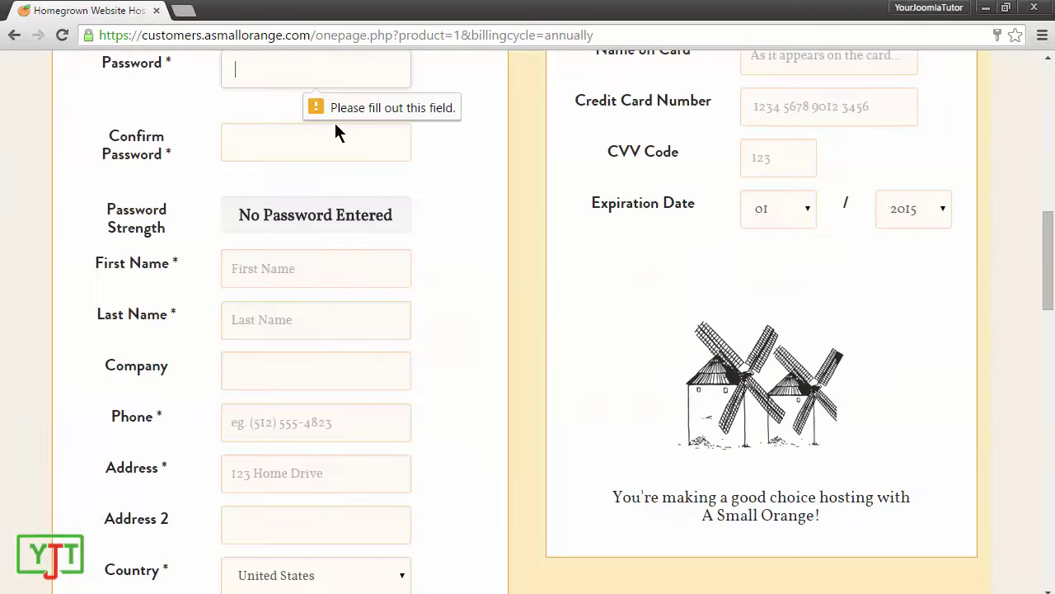
scroll(374, 367, "up", 6)
scroll(373, 362, "down", 6)
scroll(238, 354, "up", 3)
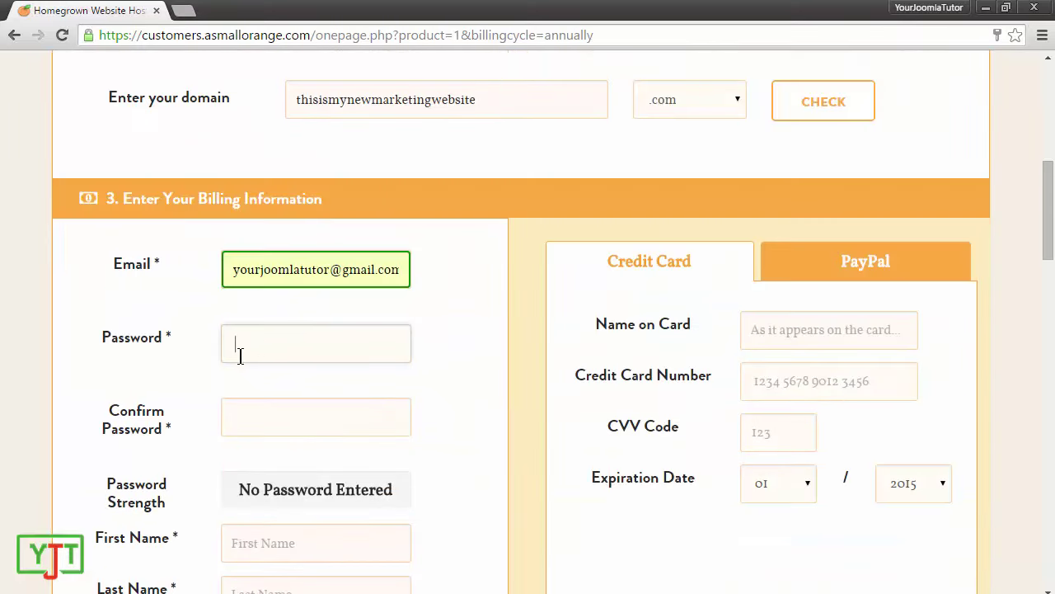
scroll(618, 429, "down", 20)
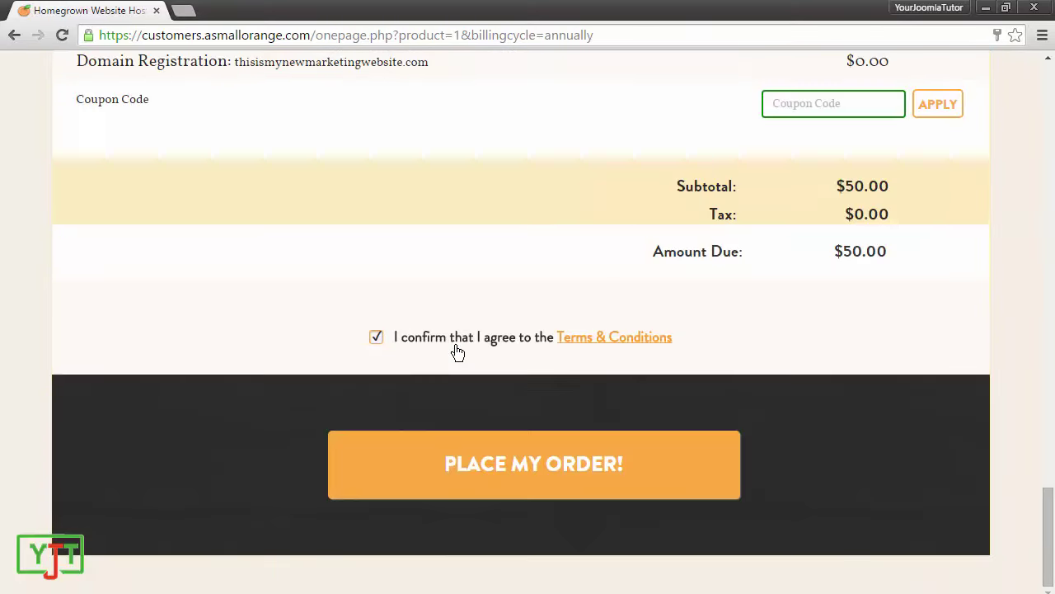